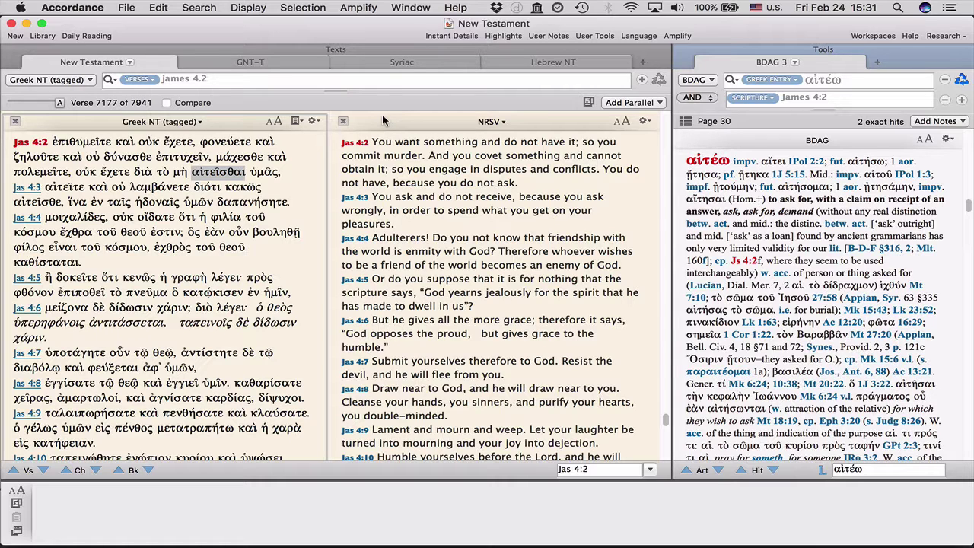
# Flip through the Syriac, four Greek editions and Greek/Hebrew NT tabs, ending on Greek NT and NRSV at James 4:2.
pyautogui.click(375, 63)
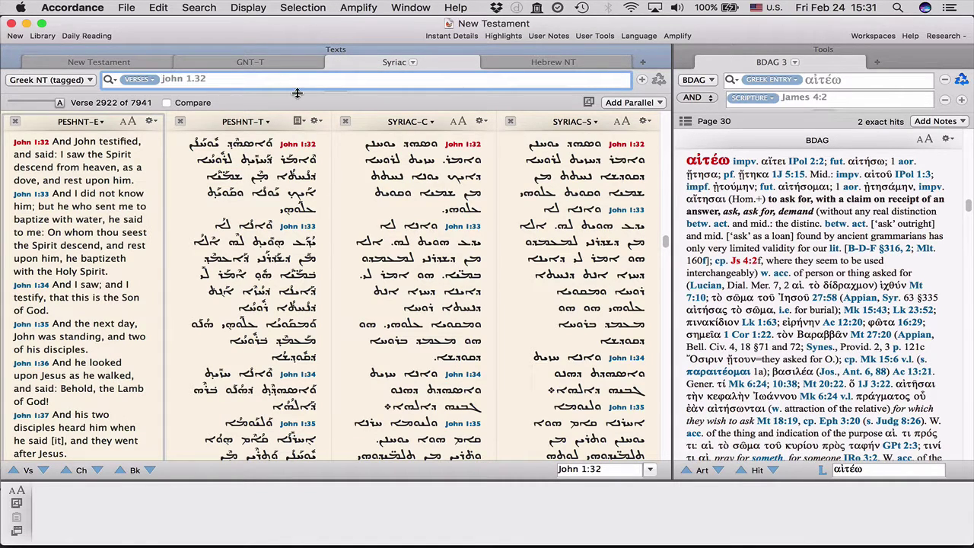
pyautogui.click(298, 65)
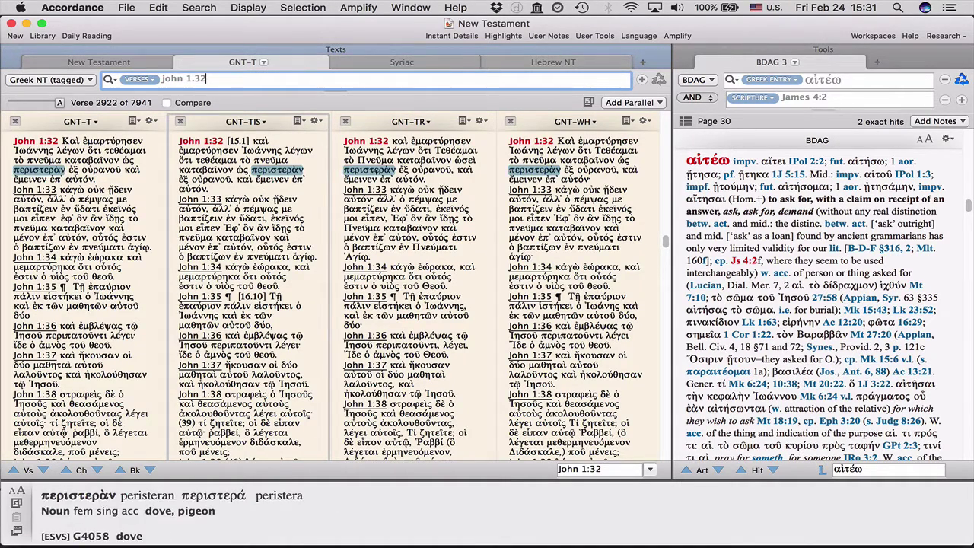
pyautogui.click(504, 61)
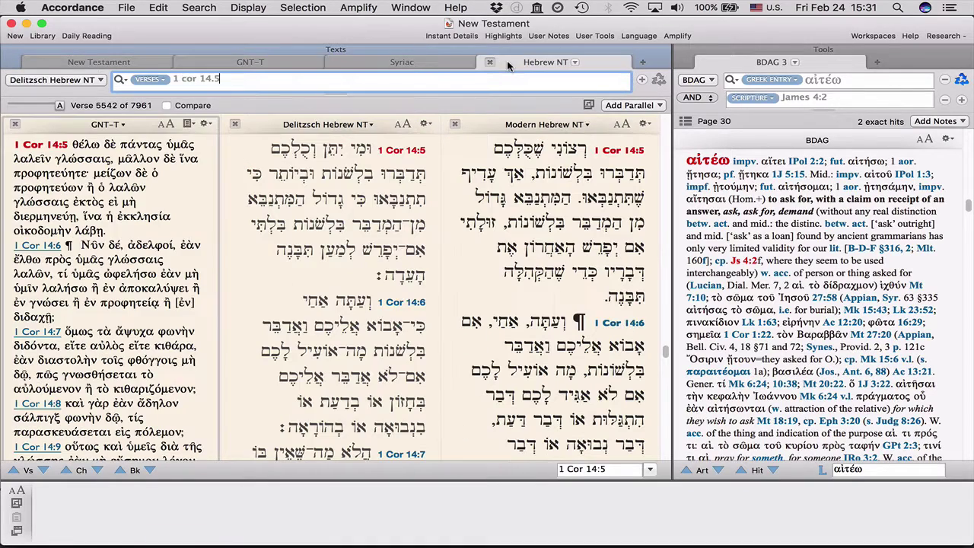
pyautogui.click(150, 65)
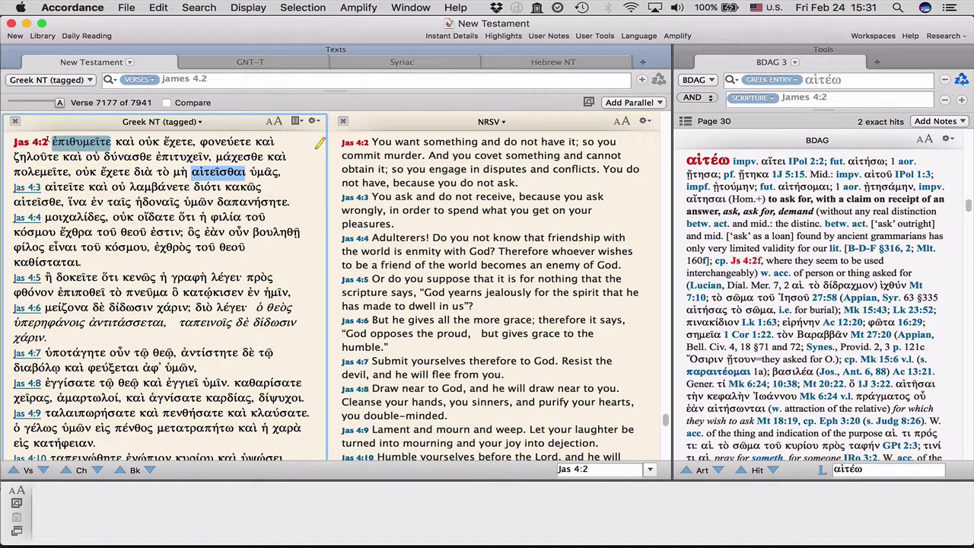
pyautogui.moveTo(78, 145)
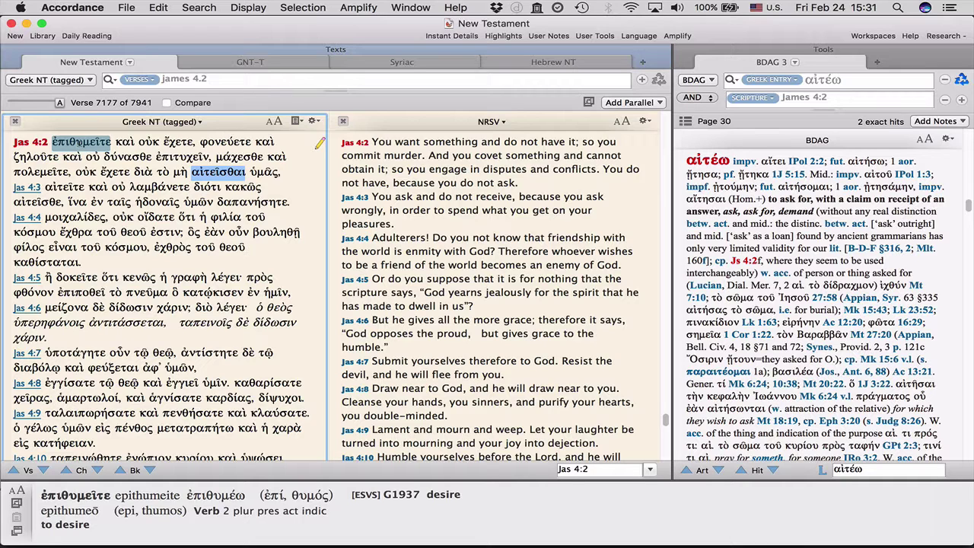
pyautogui.moveTo(124, 143)
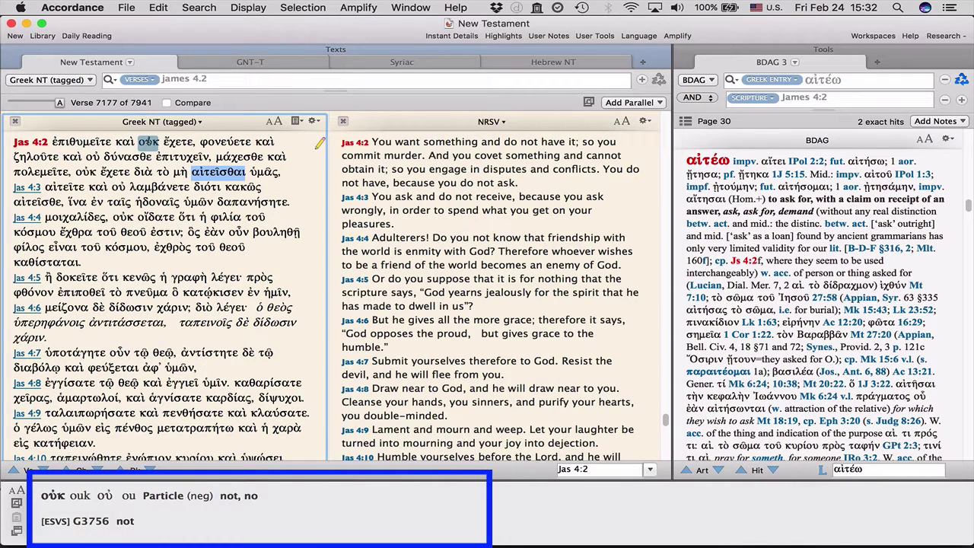
pyautogui.moveTo(171, 142)
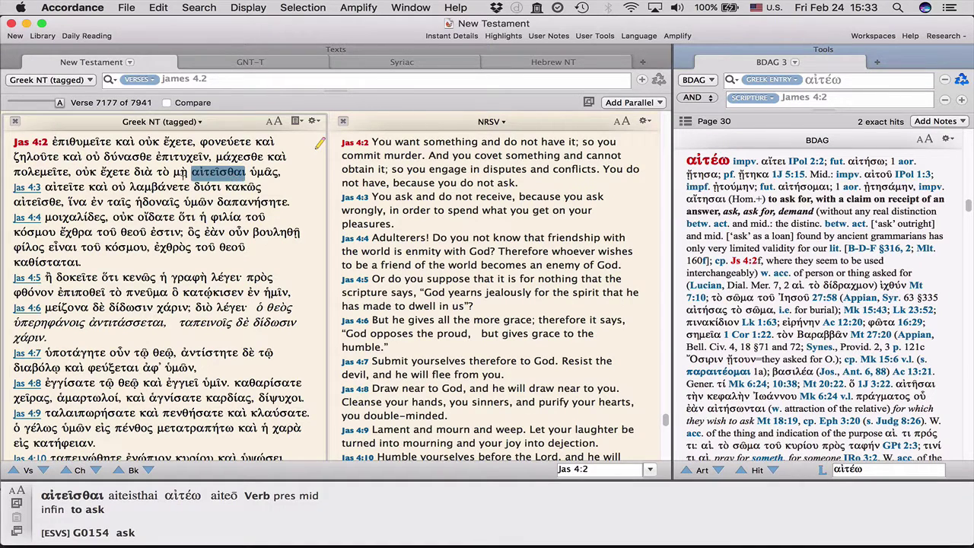
# Look up λαμβάνετε from James 4:3 in BDAG and scroll through the λαμβάνω article.
pyautogui.click(159, 187)
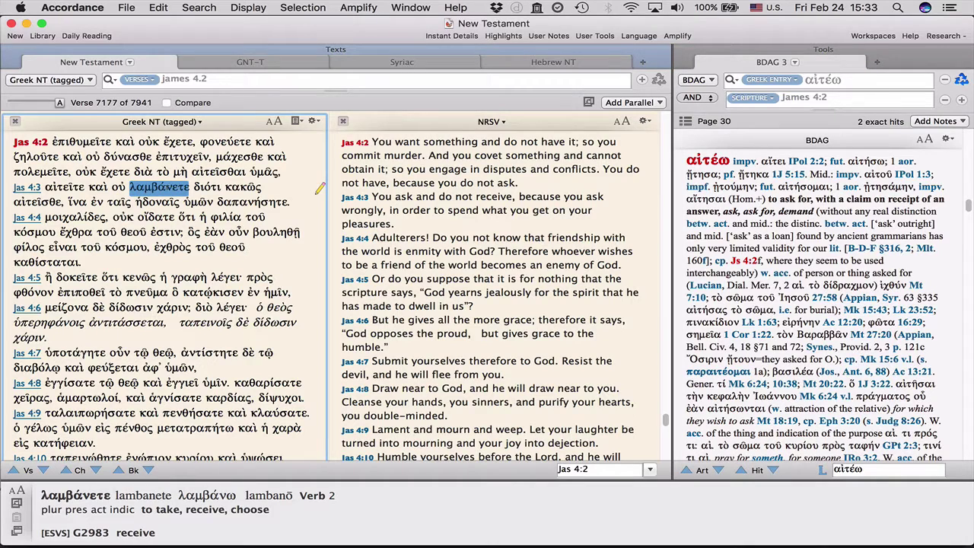
pyautogui.doubleClick(168, 188)
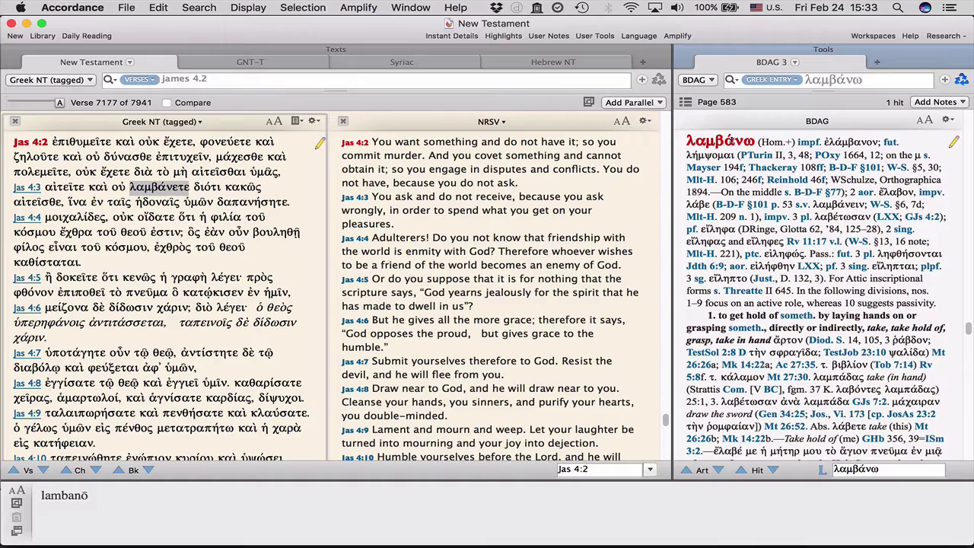
pyautogui.scroll(-6, 816, 297)
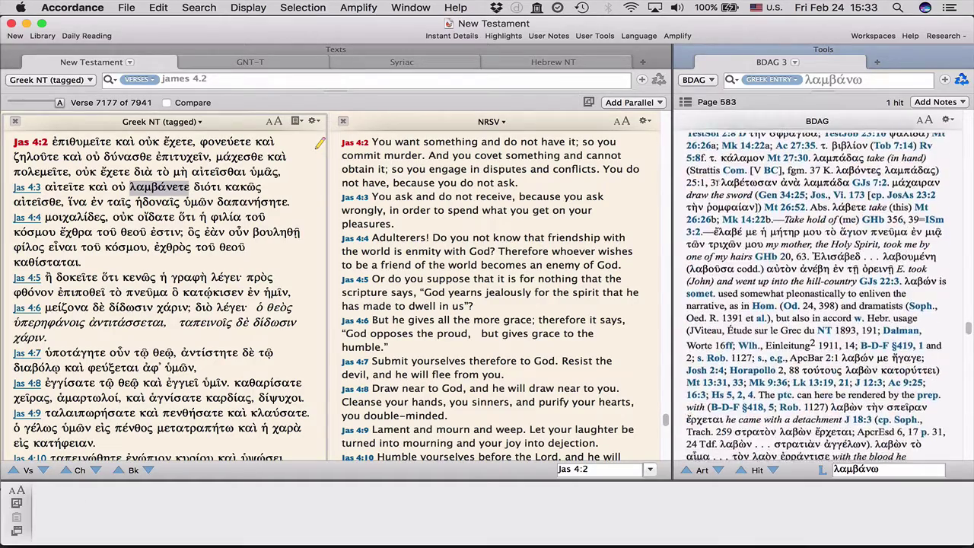
pyautogui.scroll(-10, 816, 297)
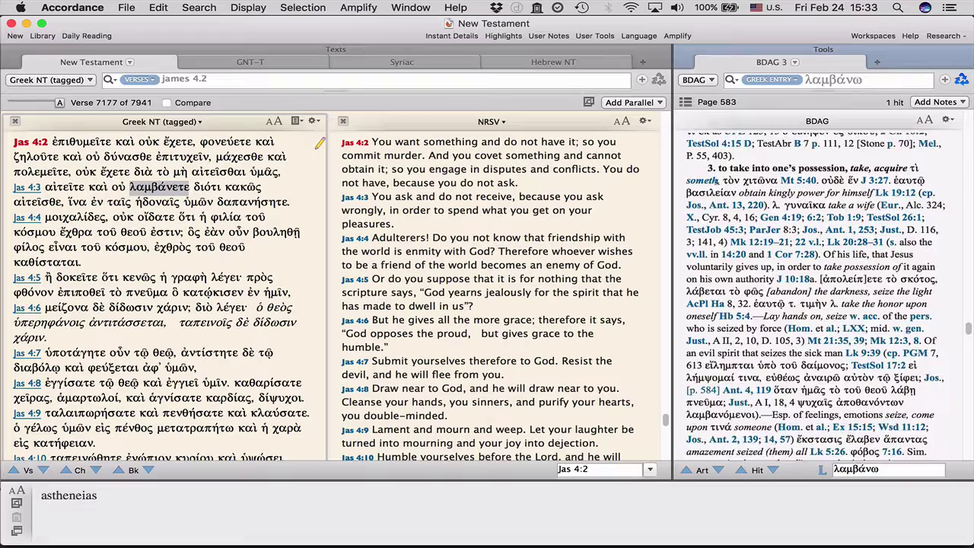
pyautogui.scroll(-15, 816, 297)
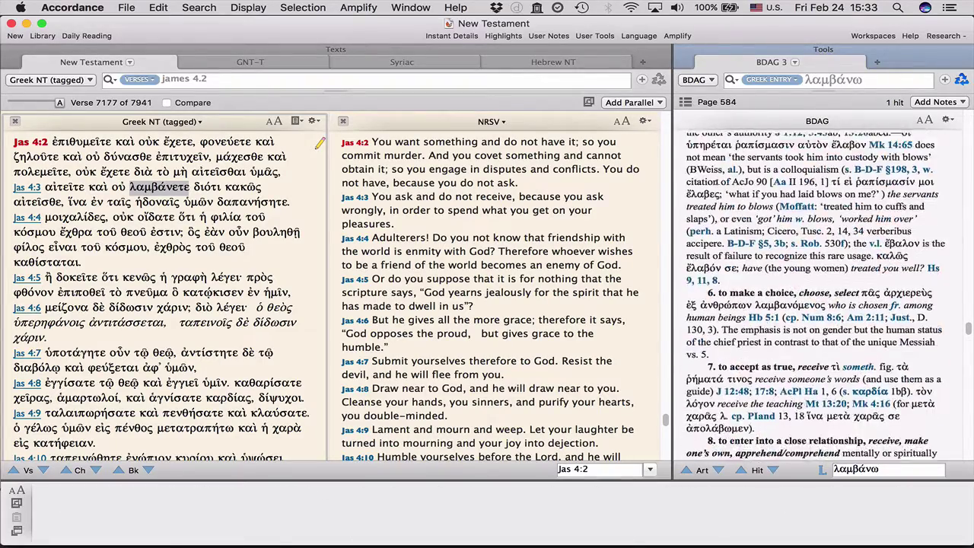
pyautogui.scroll(-12, 816, 297)
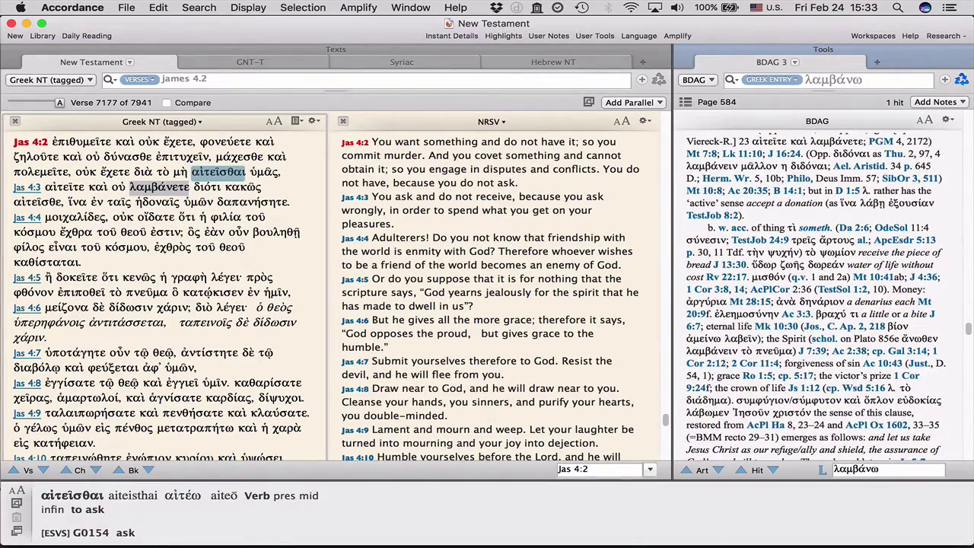
# Look up αἰτεῖσθαι from James 4:2 in BDAG to show the αἰτέω entry again.
pyautogui.doubleClick(223, 171)
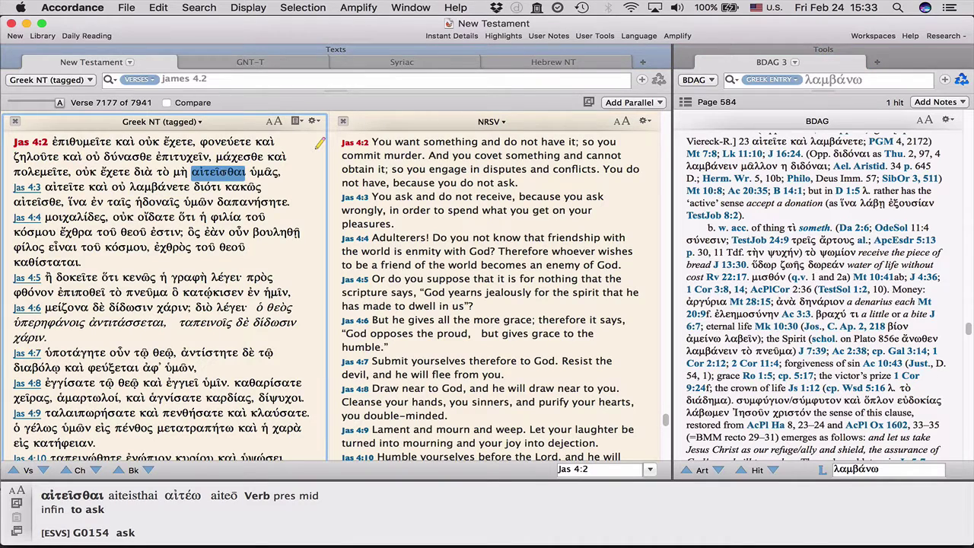
pyautogui.tripleClick(221, 174)
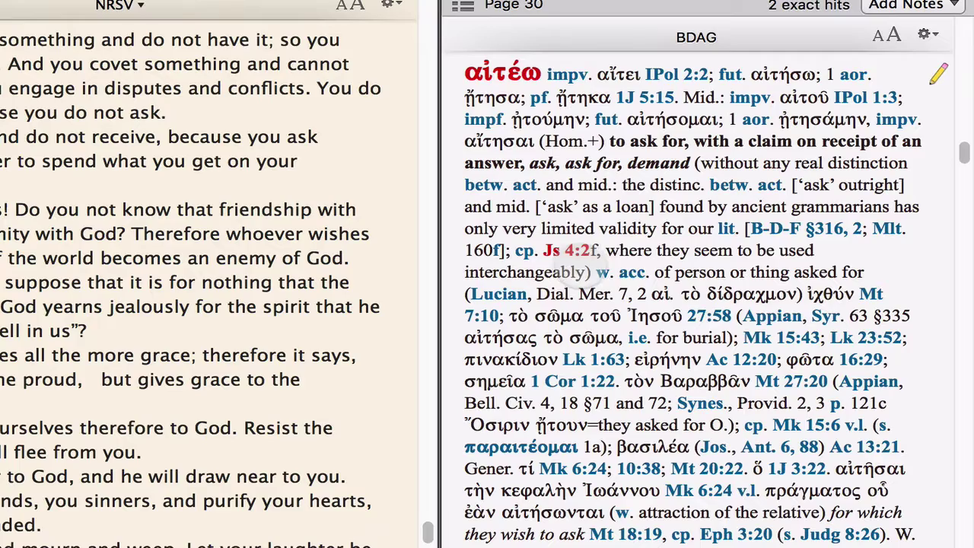
pyautogui.scroll(-1, 707, 248)
pyautogui.scroll(-20, 694, 247)
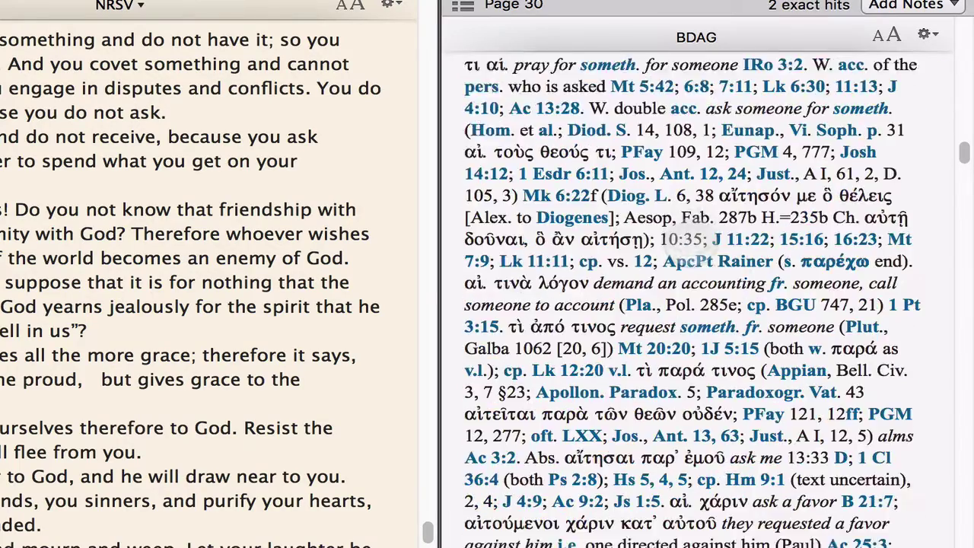
pyautogui.scroll(10, 688, 242)
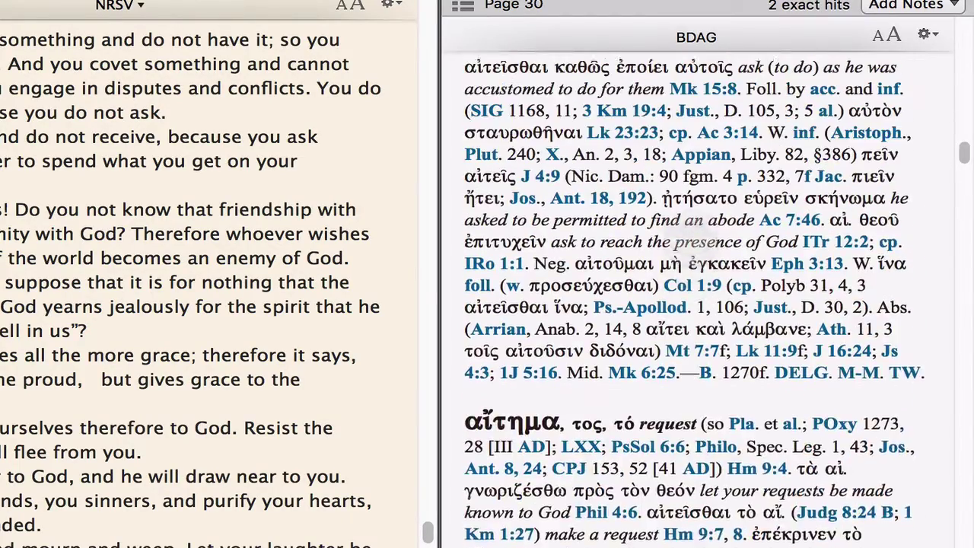
pyautogui.scroll(10, 689, 245)
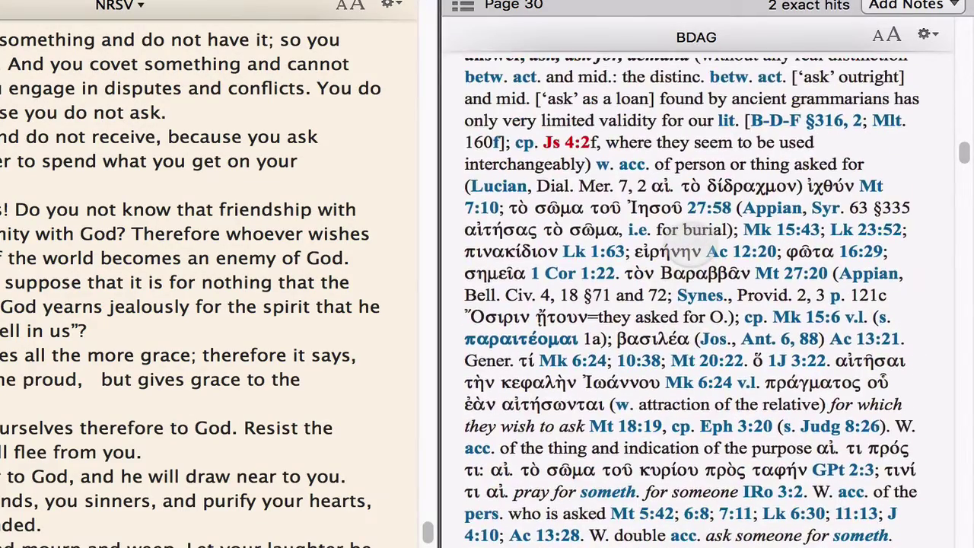
pyautogui.scroll(4, 684, 236)
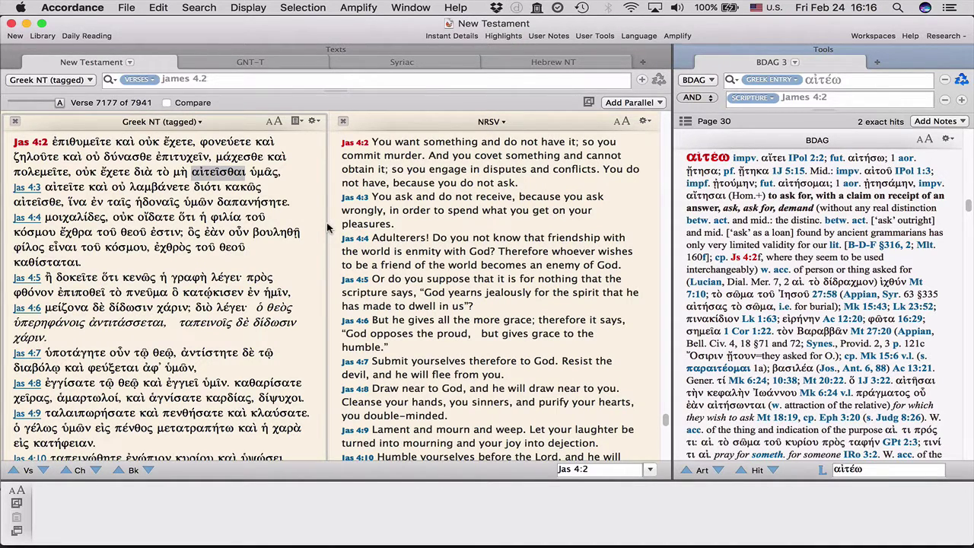
# Switch to a word search and run a search for αἰτέω.
pyautogui.click(152, 81)
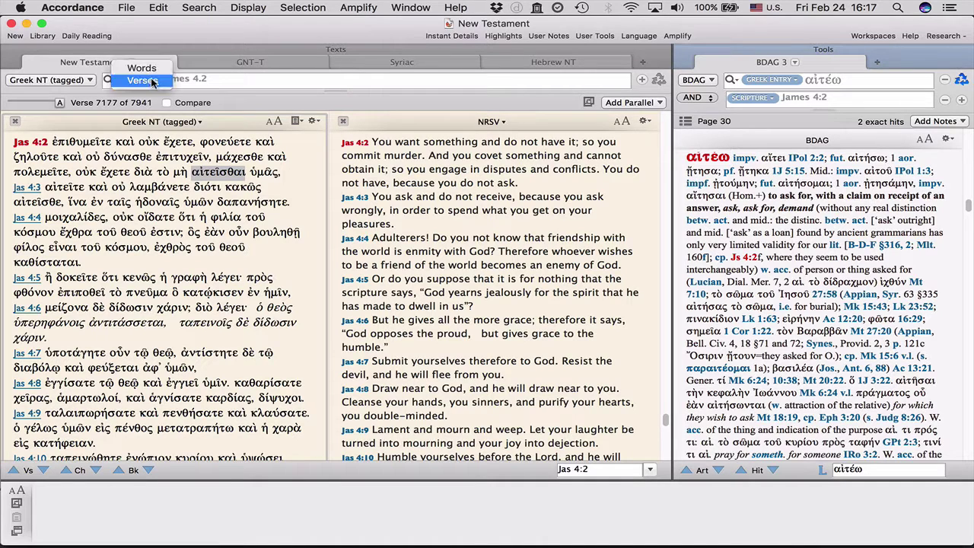
pyautogui.click(141, 66)
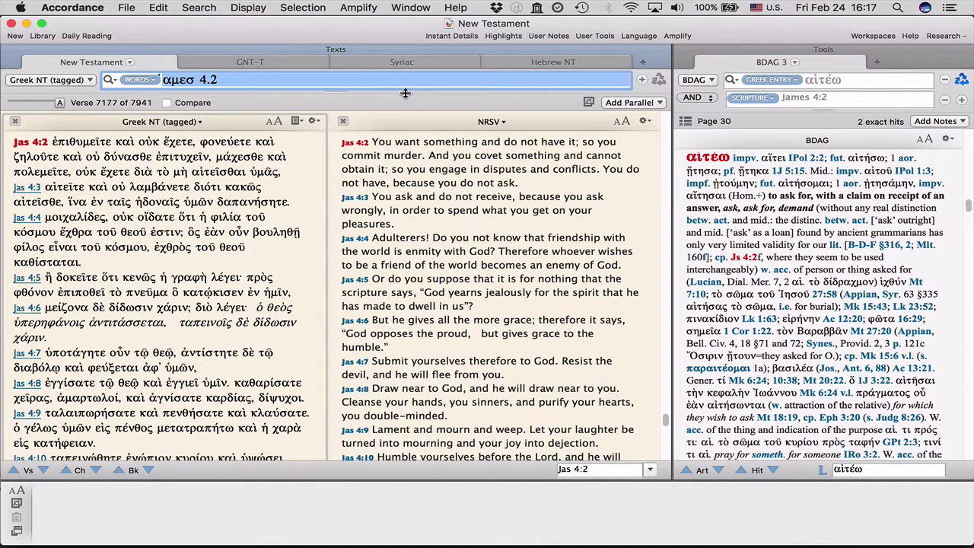
pyautogui.write('αιτ')
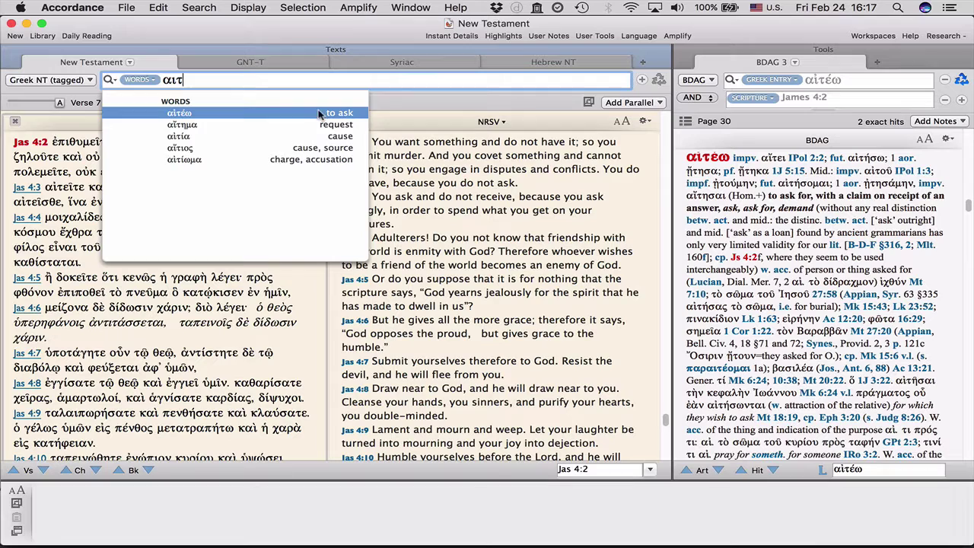
pyautogui.click(265, 114)
pyautogui.press('Return')
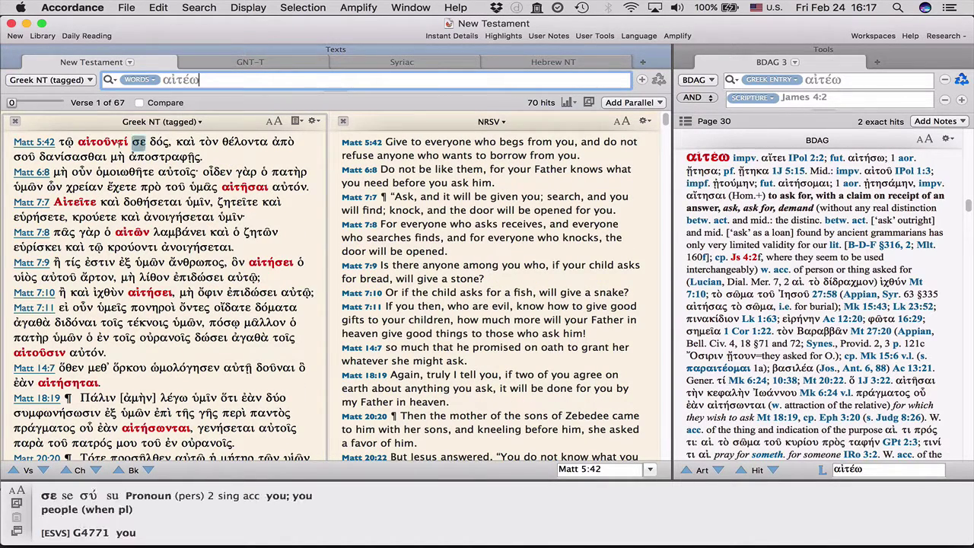
# Scroll the αἰτέω hits from Matthew down to Mark 10:35, then bring up the Search menu.
pyautogui.moveTo(101, 144)
pyautogui.moveTo(244, 187)
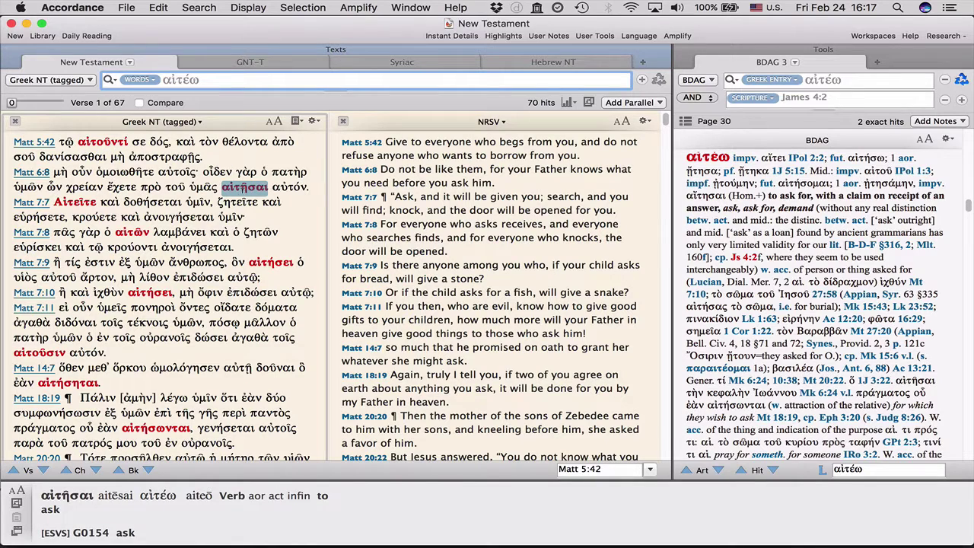
pyautogui.moveTo(74, 203)
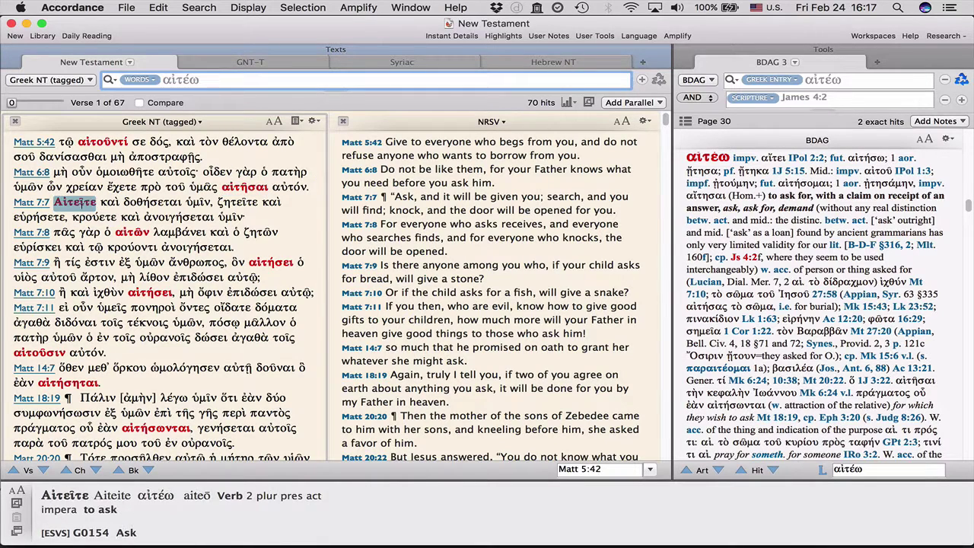
pyautogui.moveTo(132, 232)
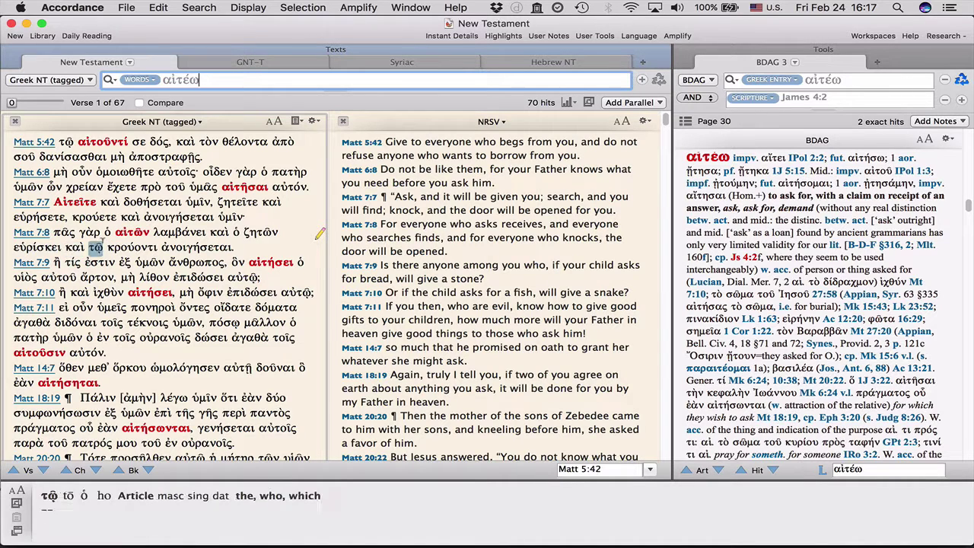
pyautogui.moveTo(179, 232)
pyautogui.moveTo(270, 262)
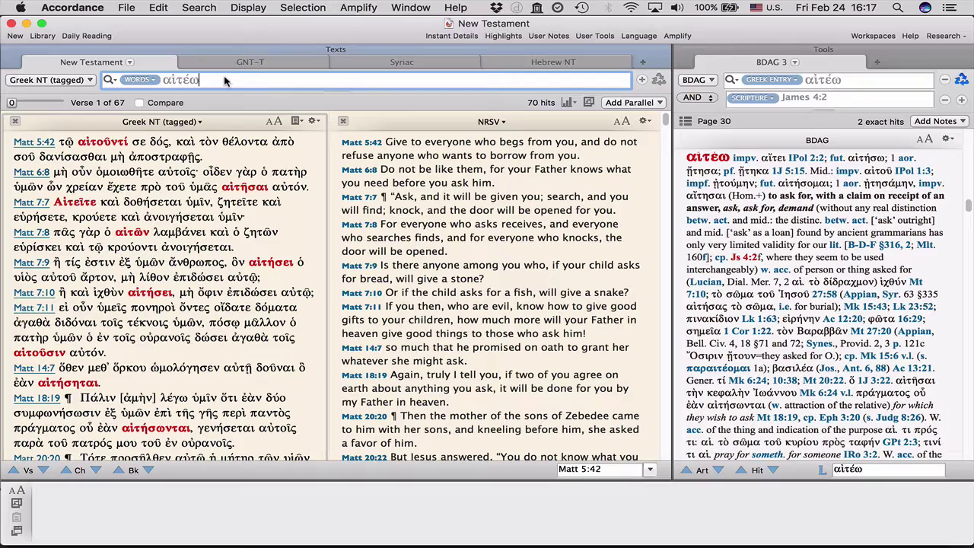
pyautogui.scroll(-6, 212, 221)
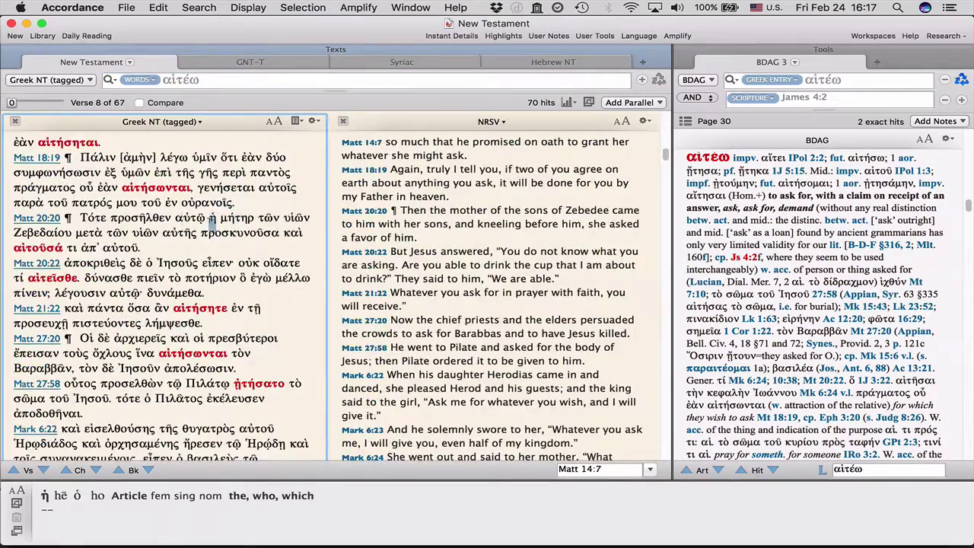
pyautogui.scroll(-10, 211, 221)
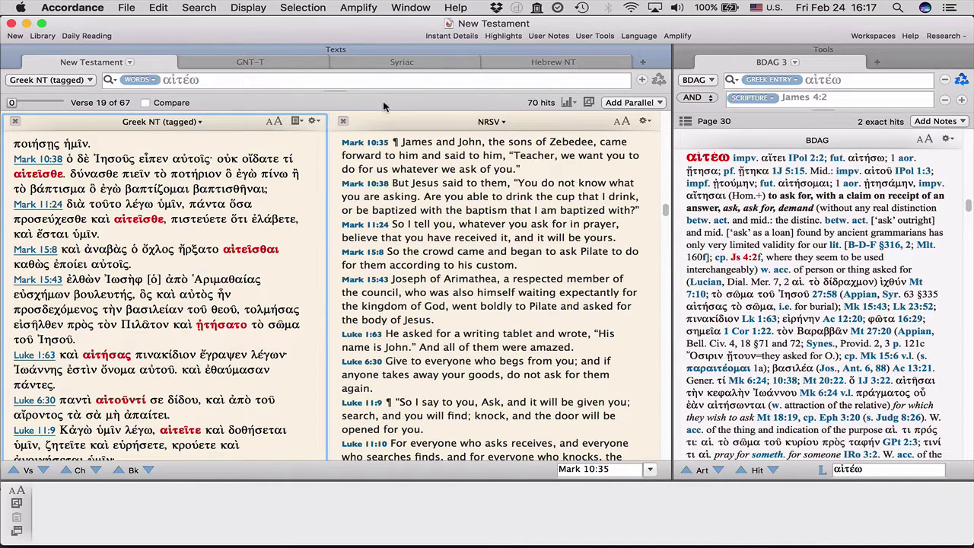
pyautogui.click(269, 77)
pyautogui.click(195, 9)
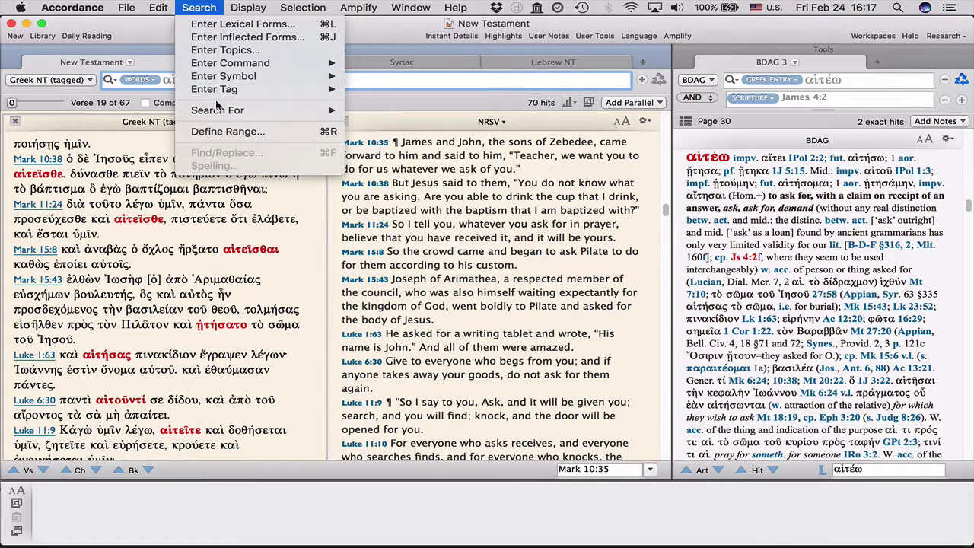
# Add a middle-voice verb tag to the αἰτέω search and run it.
pyautogui.moveTo(223, 91)
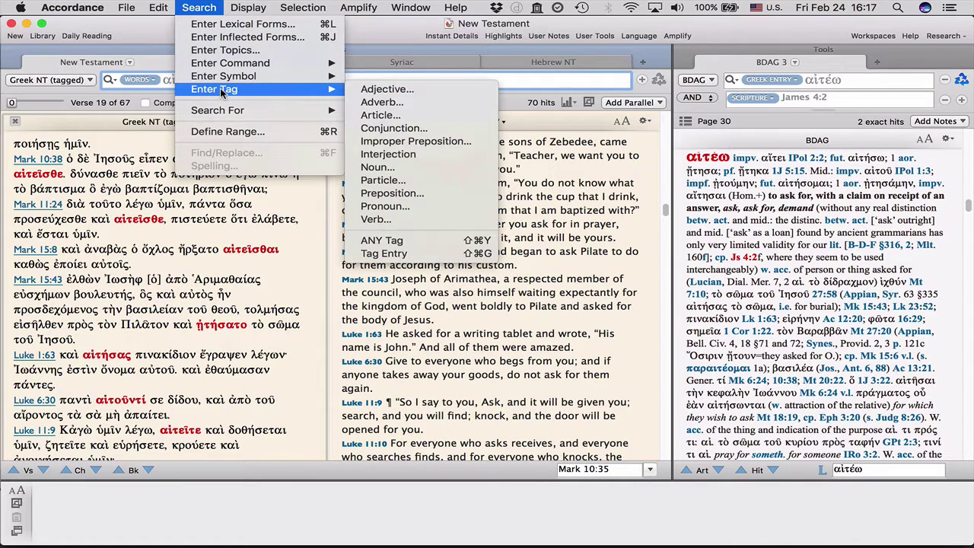
pyautogui.click(393, 220)
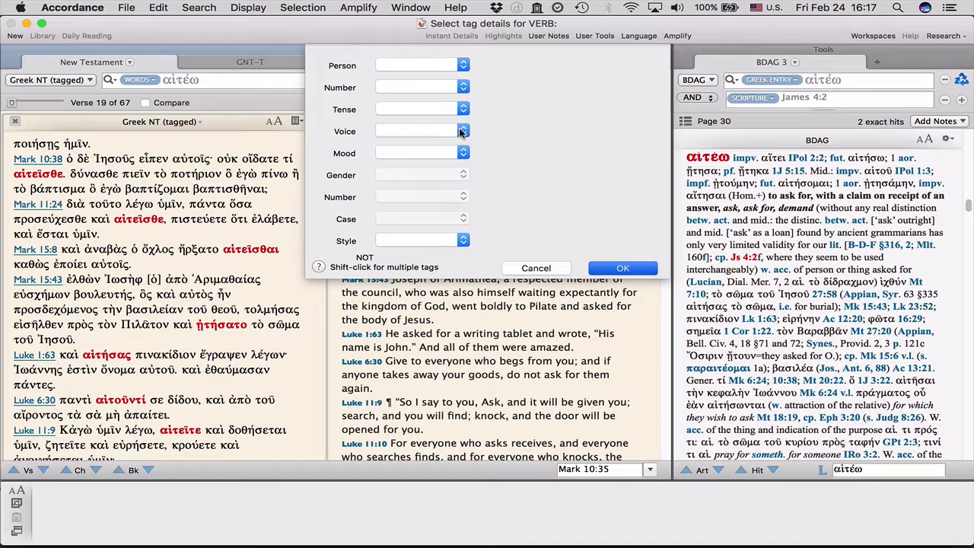
pyautogui.click(460, 132)
pyautogui.click(447, 159)
pyautogui.click(622, 268)
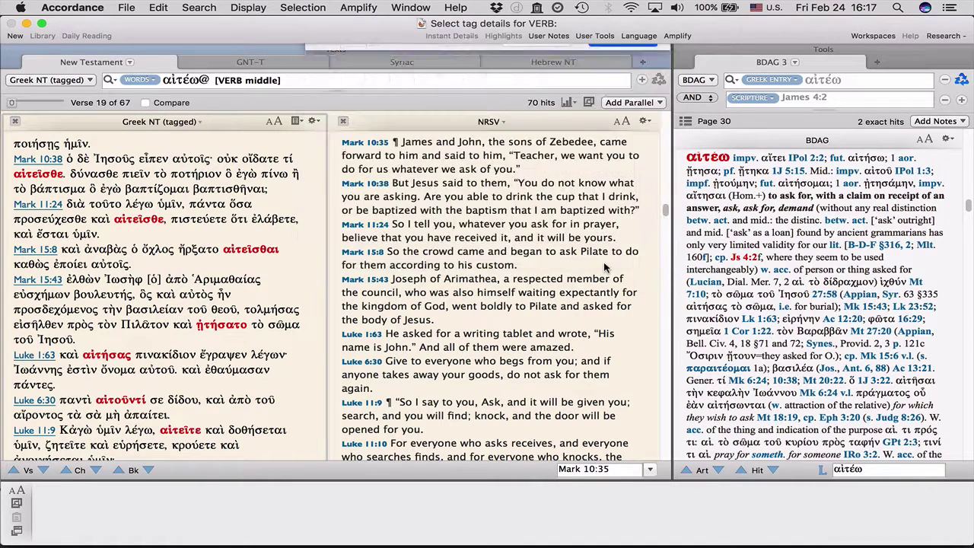
pyautogui.press('Return')
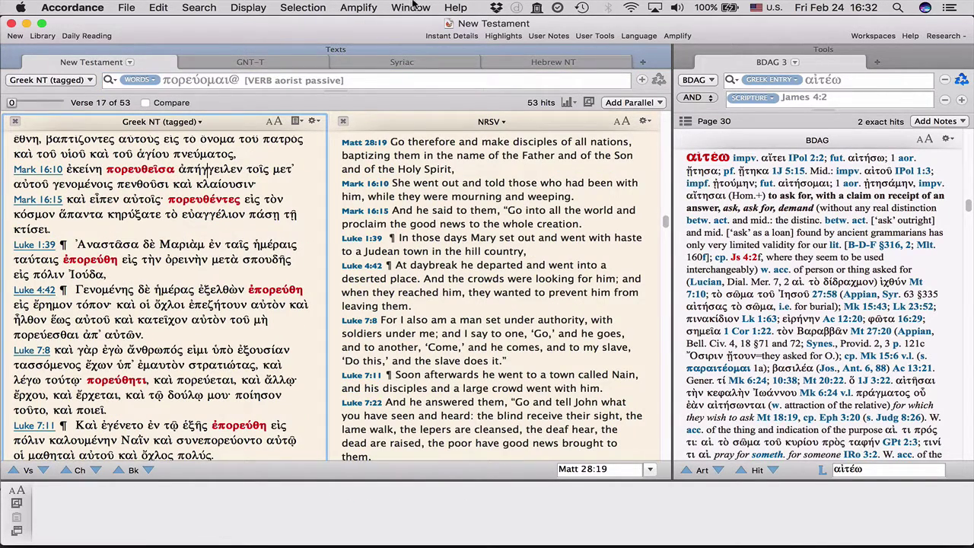
# Switch to the Hebrew Bible workspace and look up ארחתיך in Isa 3:12 in HALOT.
pyautogui.click(409, 7)
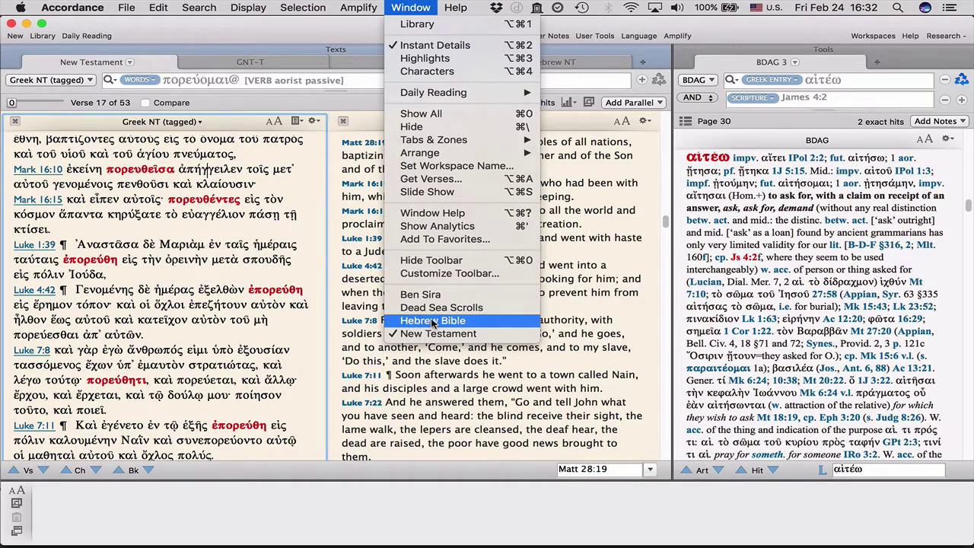
pyautogui.click(433, 323)
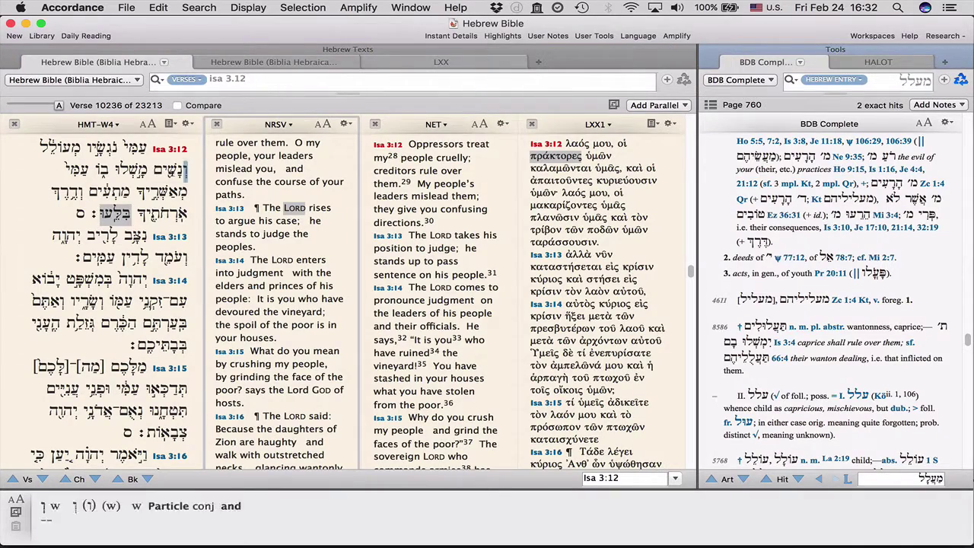
pyautogui.moveTo(130, 171)
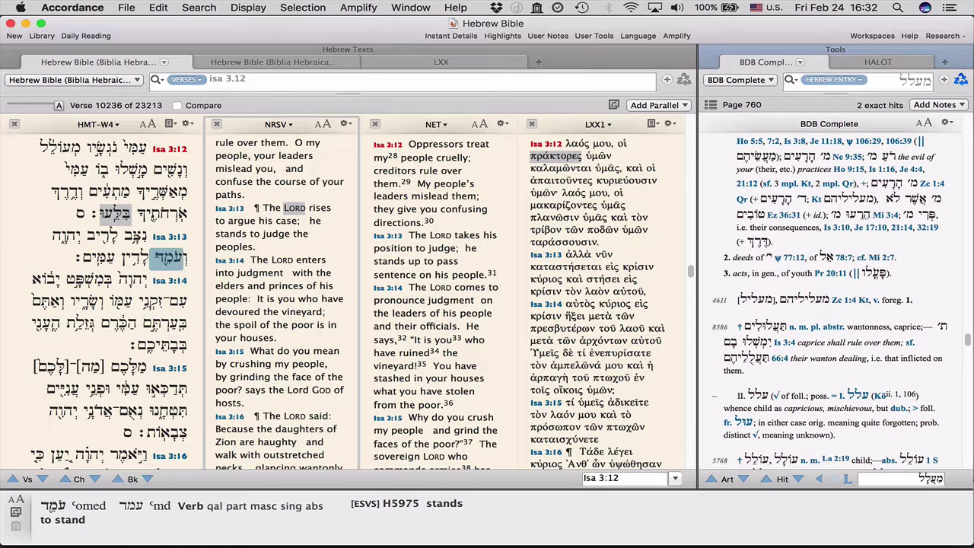
pyautogui.click(162, 218)
pyautogui.doubleClick(162, 217)
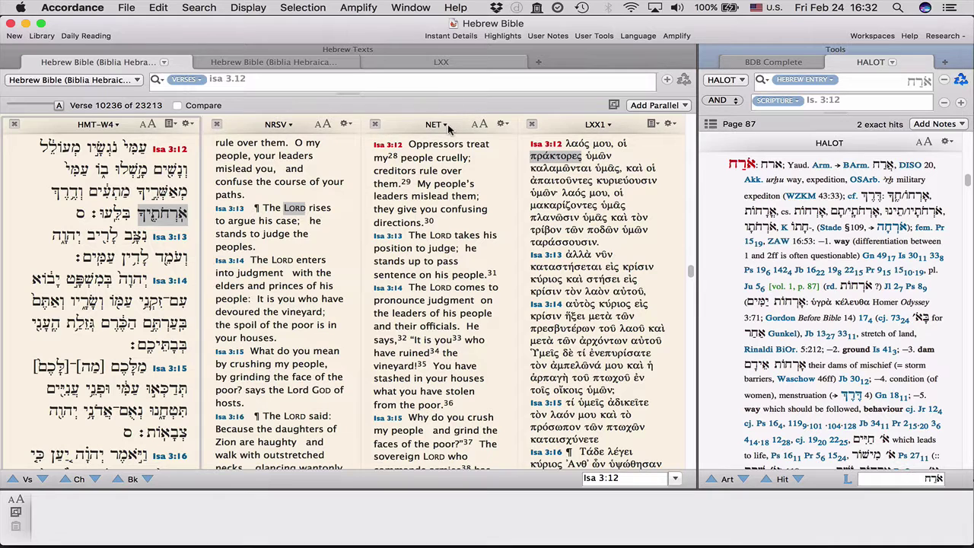
# Select κυριεύουσιν in the LXX pane to show BDAG's κυριεύω entry.
pyautogui.moveTo(609, 159)
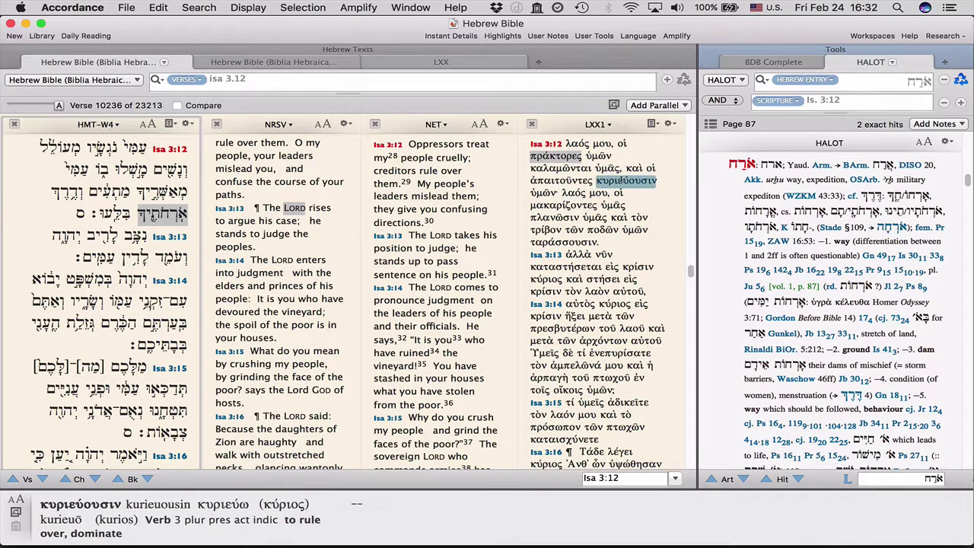
pyautogui.click(622, 181)
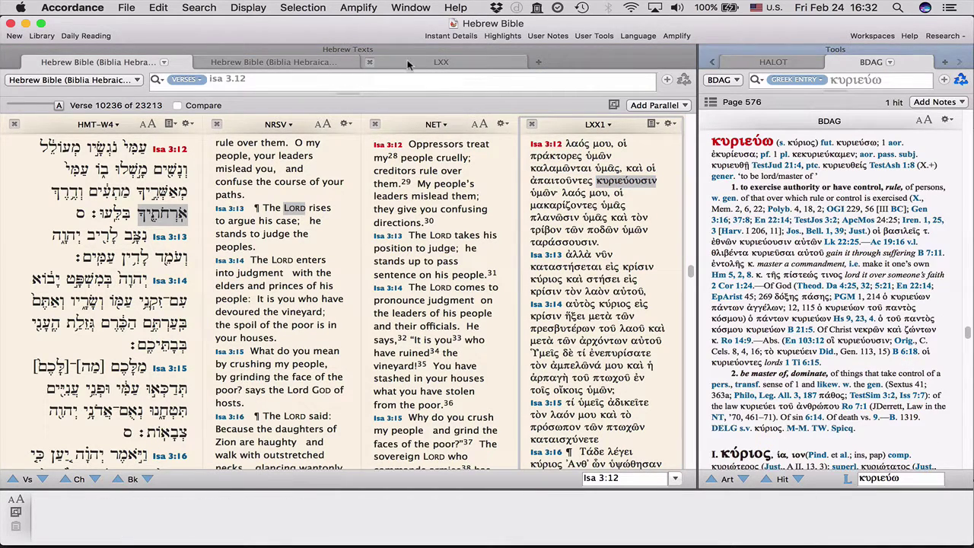
pyautogui.click(408, 7)
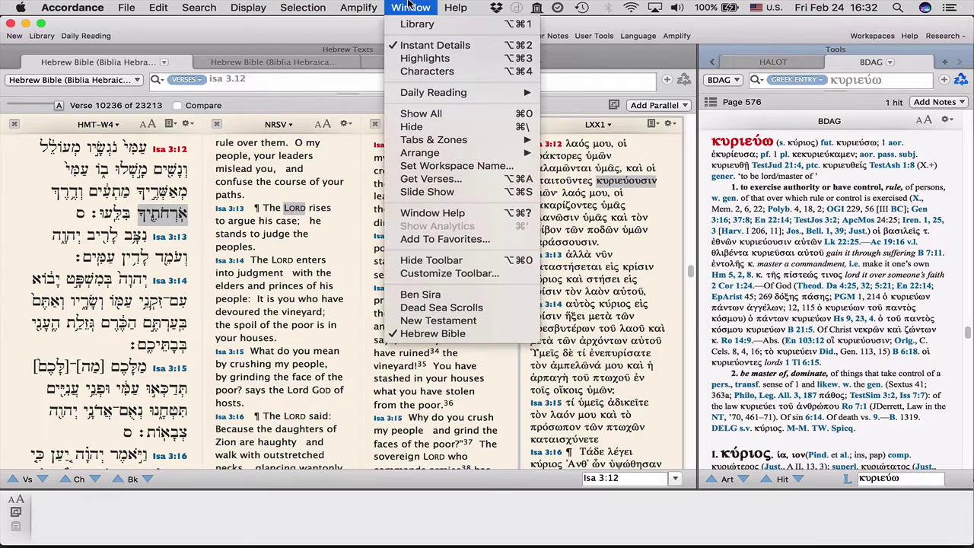
# View the Dead Sea Scrolls workspace and its DSS Greek Bible texts, then open Ben Sira at Sir 10:4.
pyautogui.click(454, 308)
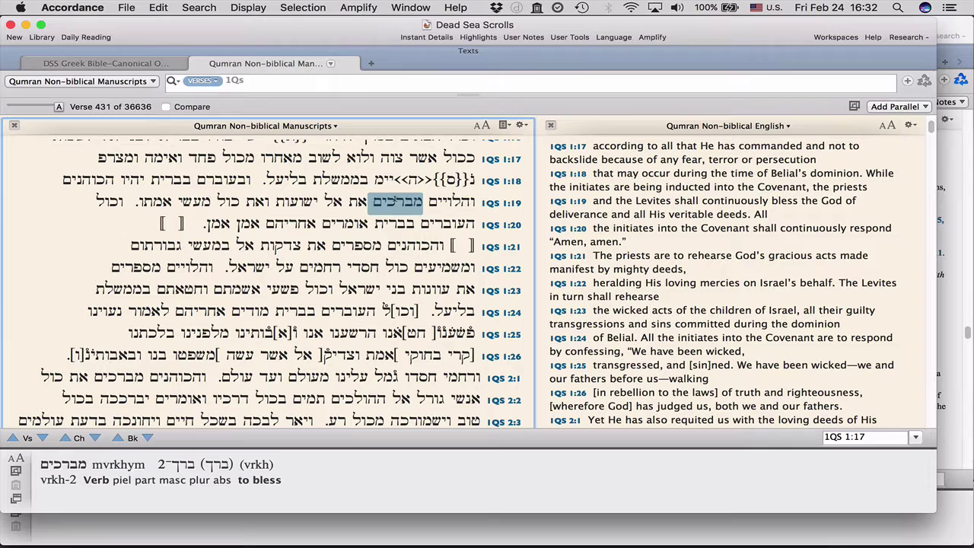
pyautogui.click(161, 63)
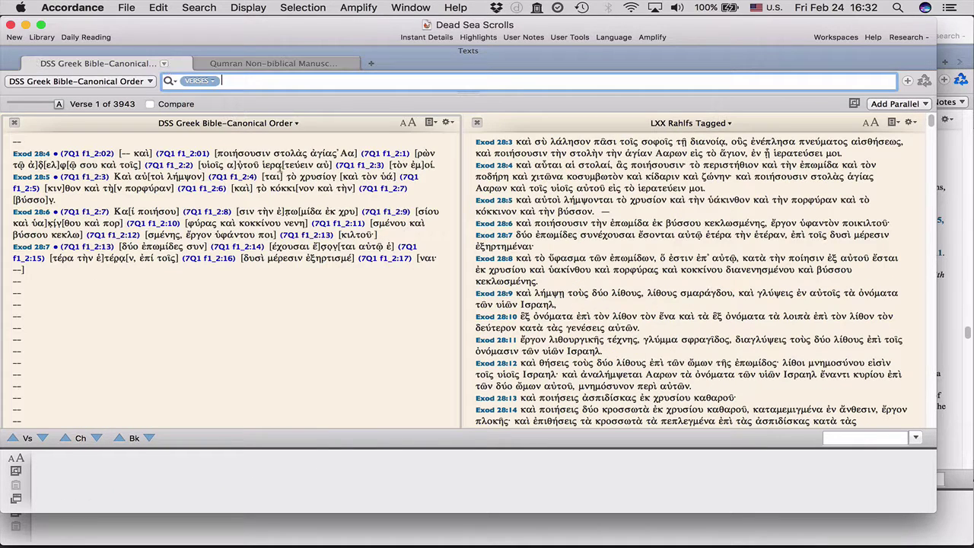
pyautogui.click(411, 8)
pyautogui.click(420, 295)
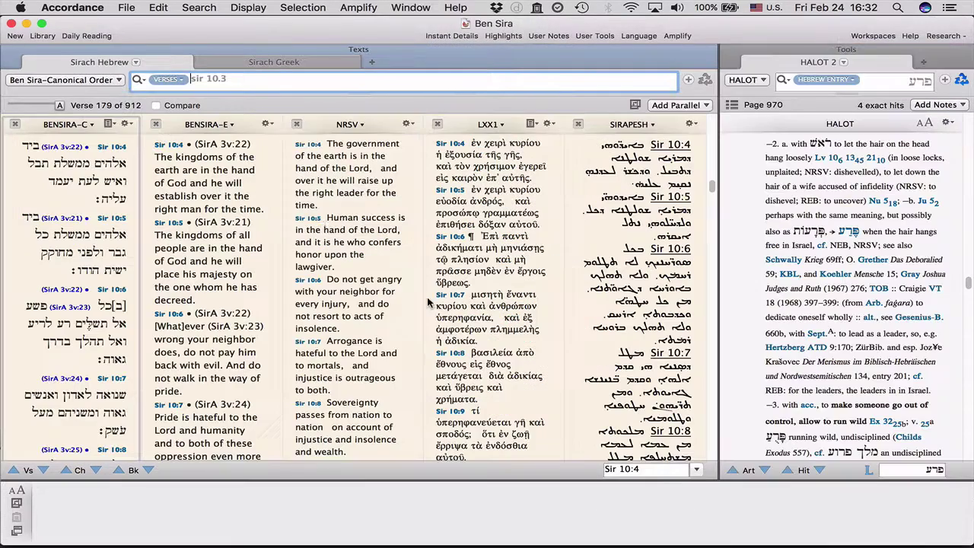
pyautogui.moveTo(109, 163)
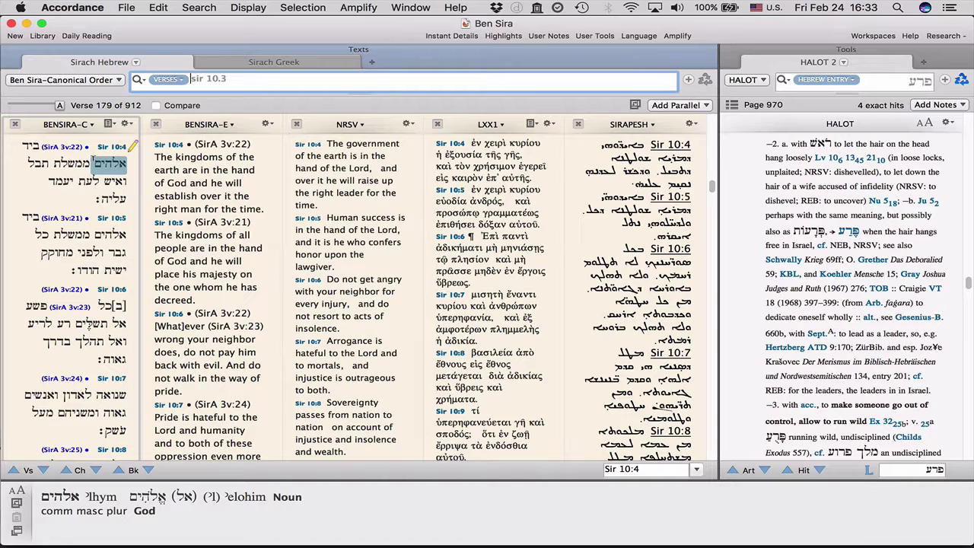
# Go to Mark 1:1 in the New Testament workspace and look up ἀγγελόν from Mark 1:2 in BDAG.
pyautogui.click(403, 8)
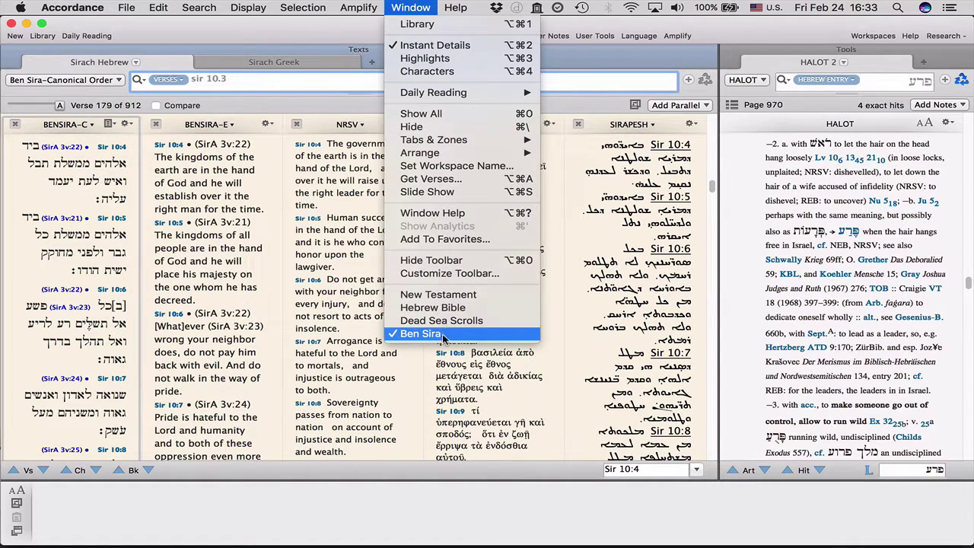
pyautogui.click(452, 295)
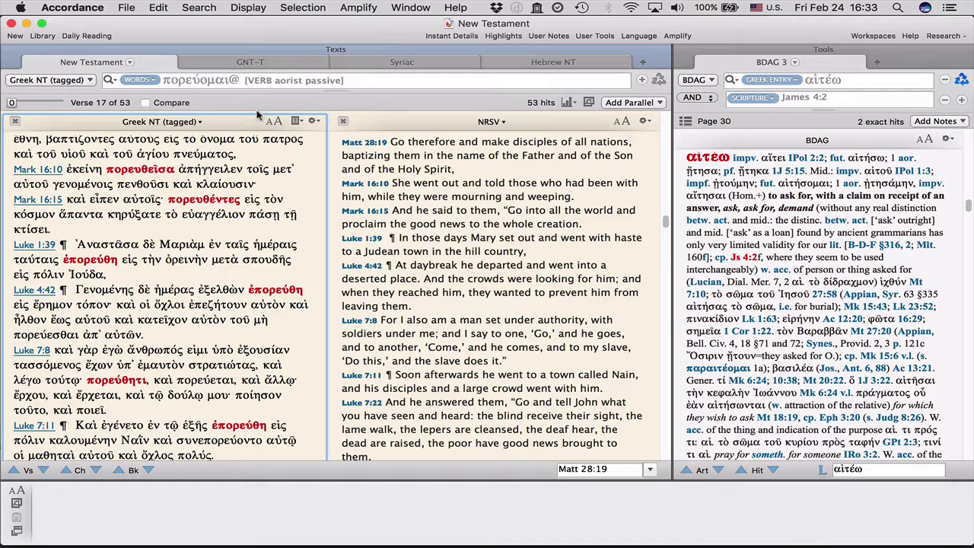
pyautogui.write('mark 1.1')
pyautogui.press('Return')
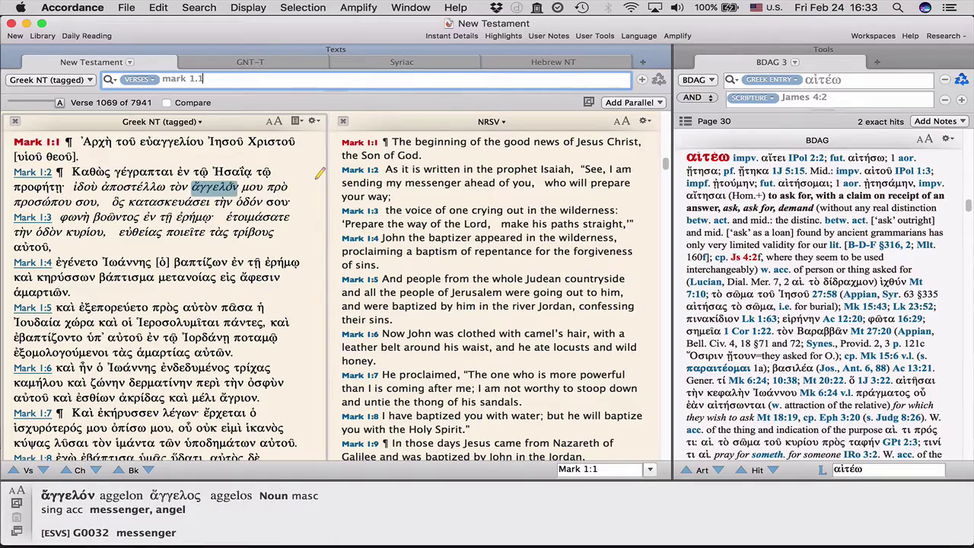
pyautogui.doubleClick(215, 187)
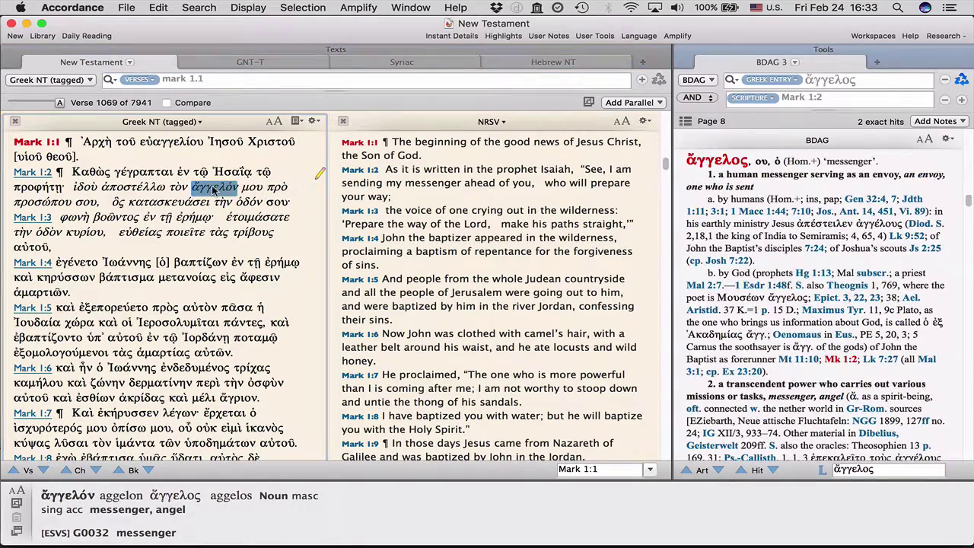
pyautogui.scroll(-10, 806, 305)
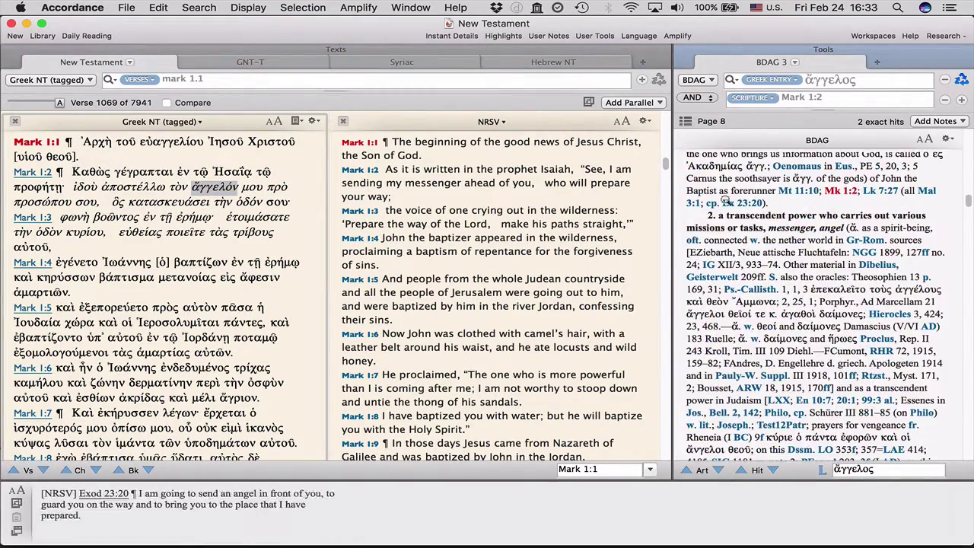